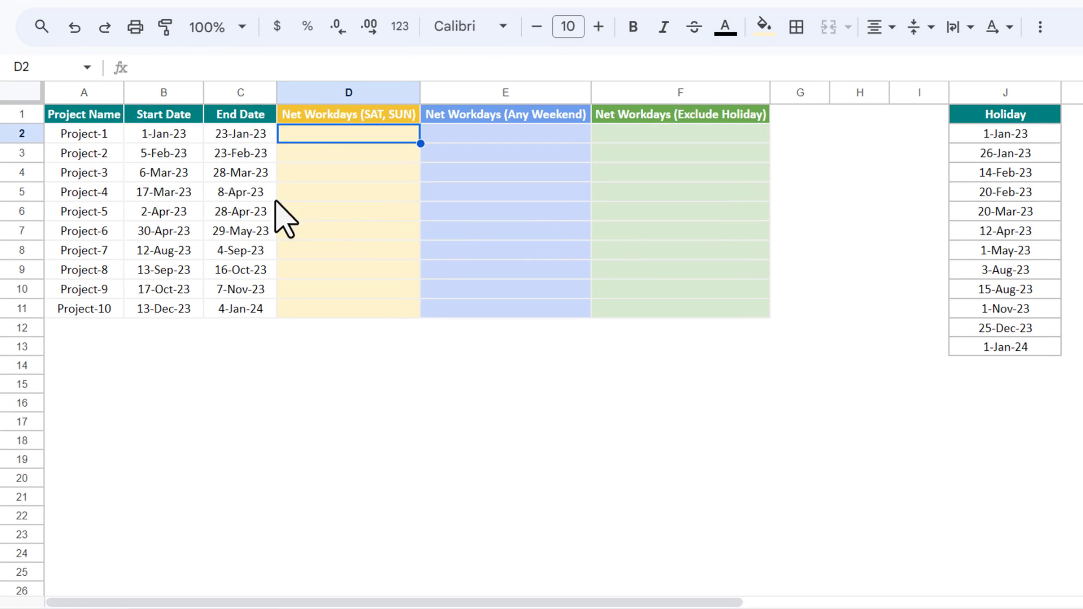
Review the table's project names, start/end dates, three workday columns and holiday list
drag(96, 116, 109, 299)
click(183, 120)
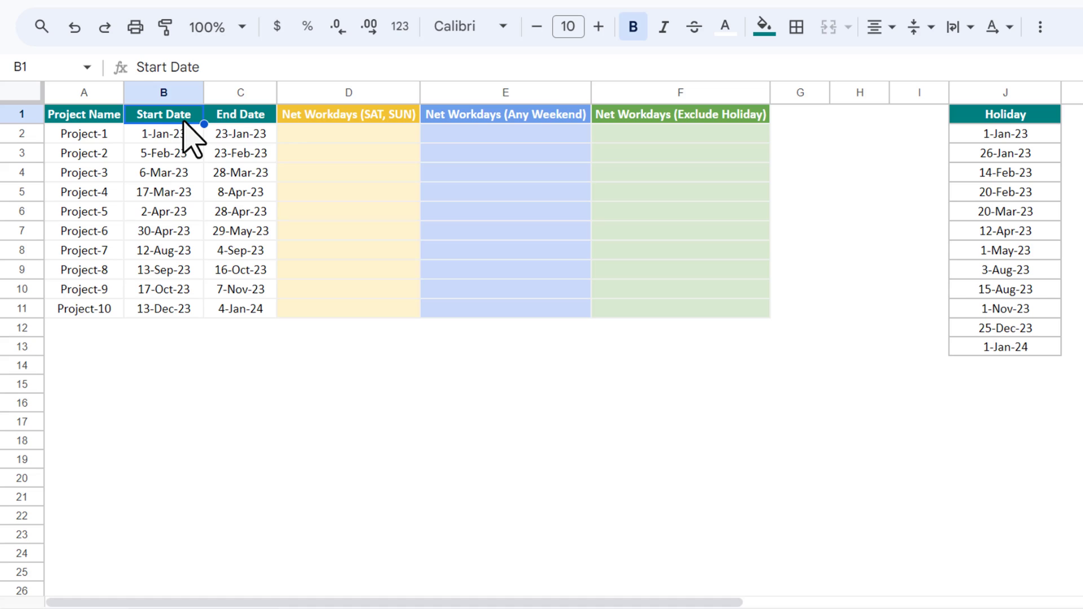
click(249, 117)
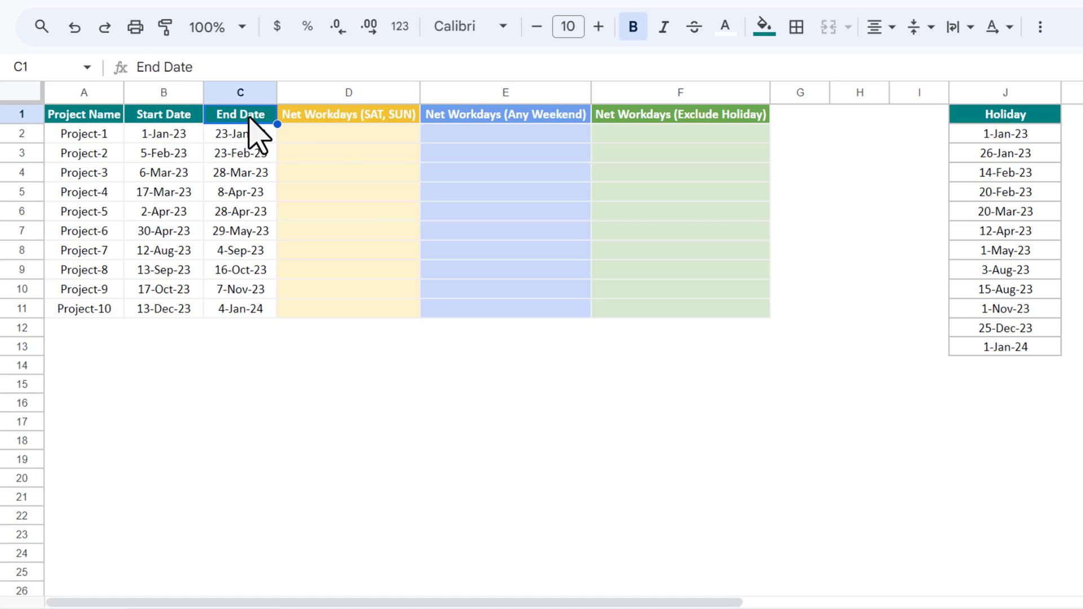
click(341, 134)
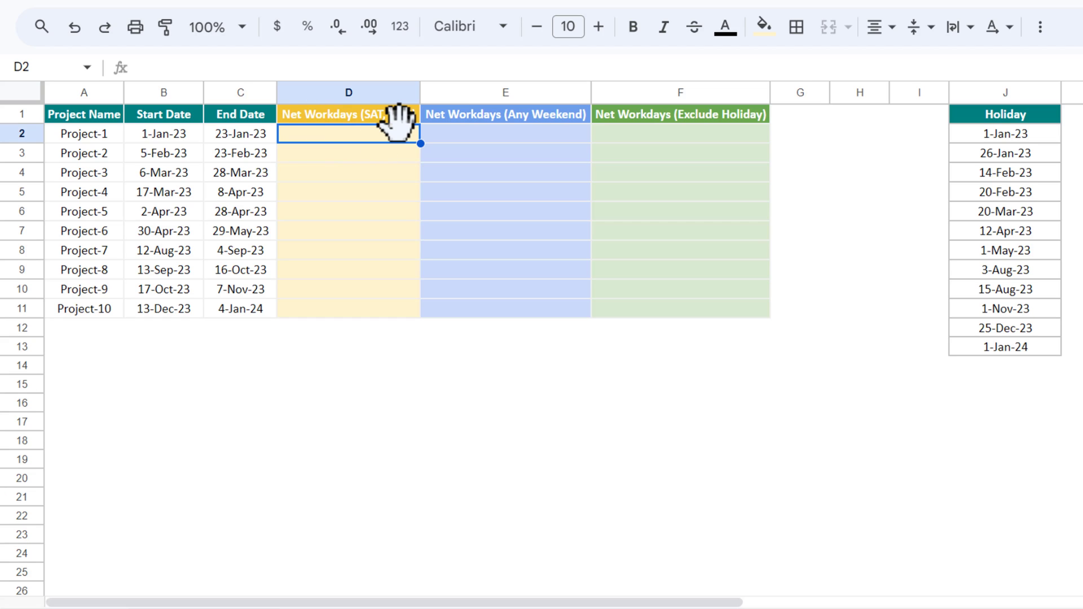
click(479, 134)
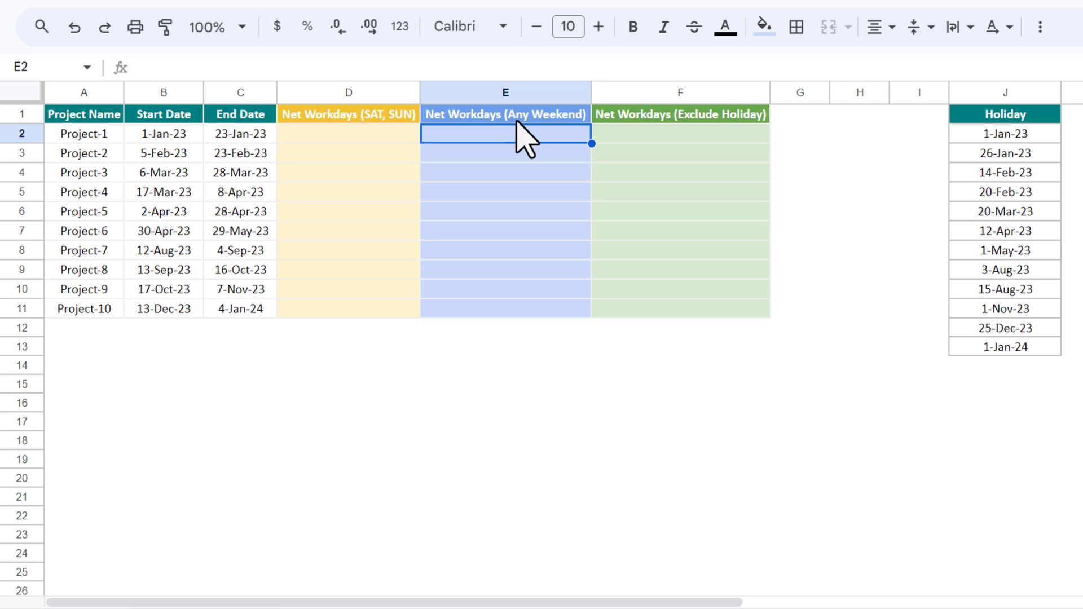
click(654, 130)
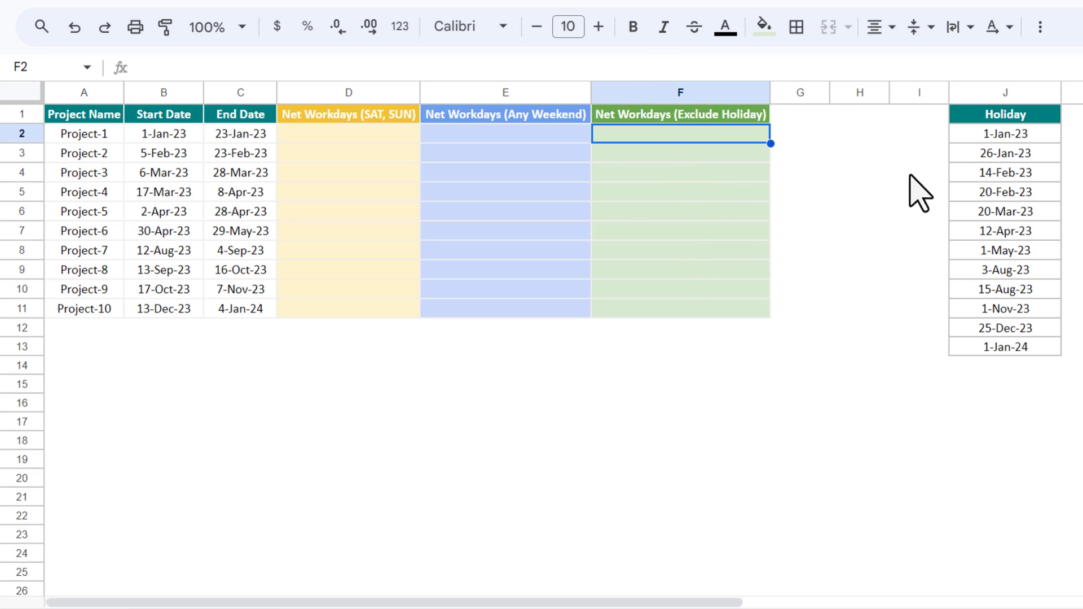
click(1011, 139)
drag(1012, 148, 1006, 358)
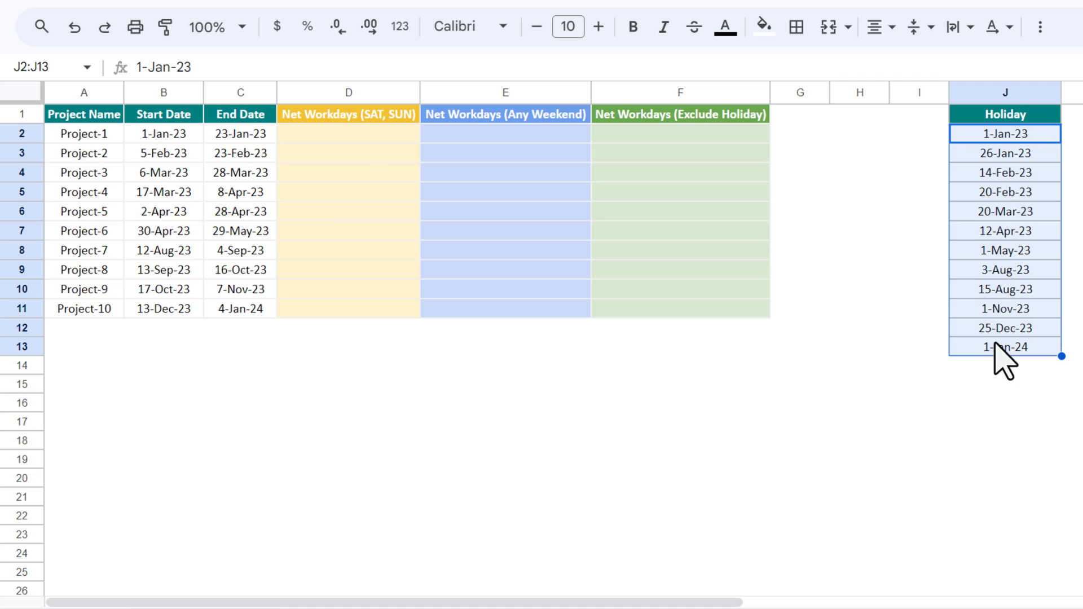
Enter =NETWORKDAYS(B2,C2) in D2, giving 16, and fill it down to D11
click(346, 133)
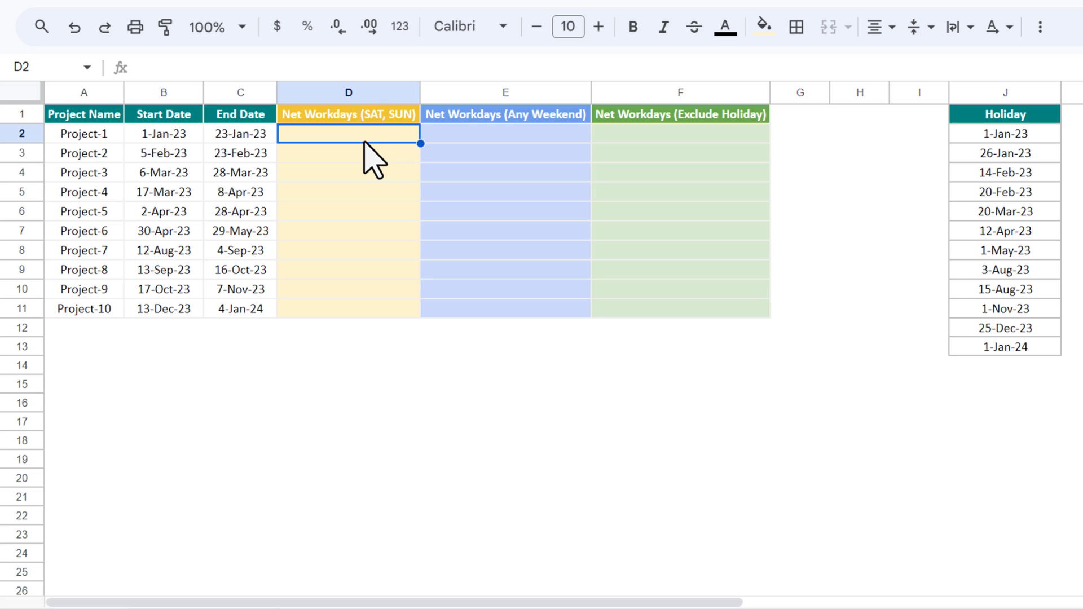
text(=net)
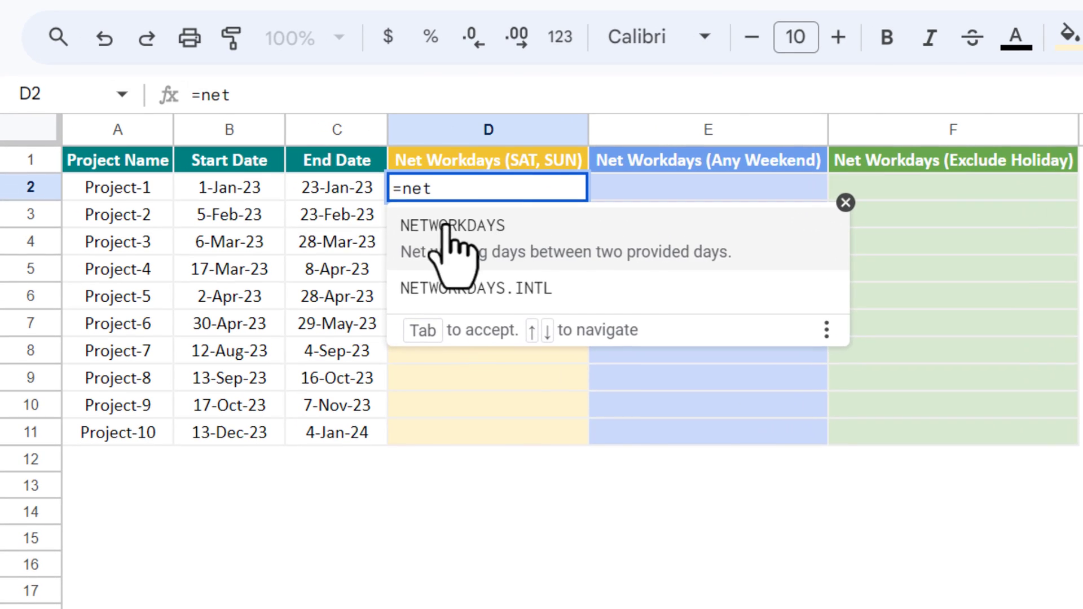
click(392, 196)
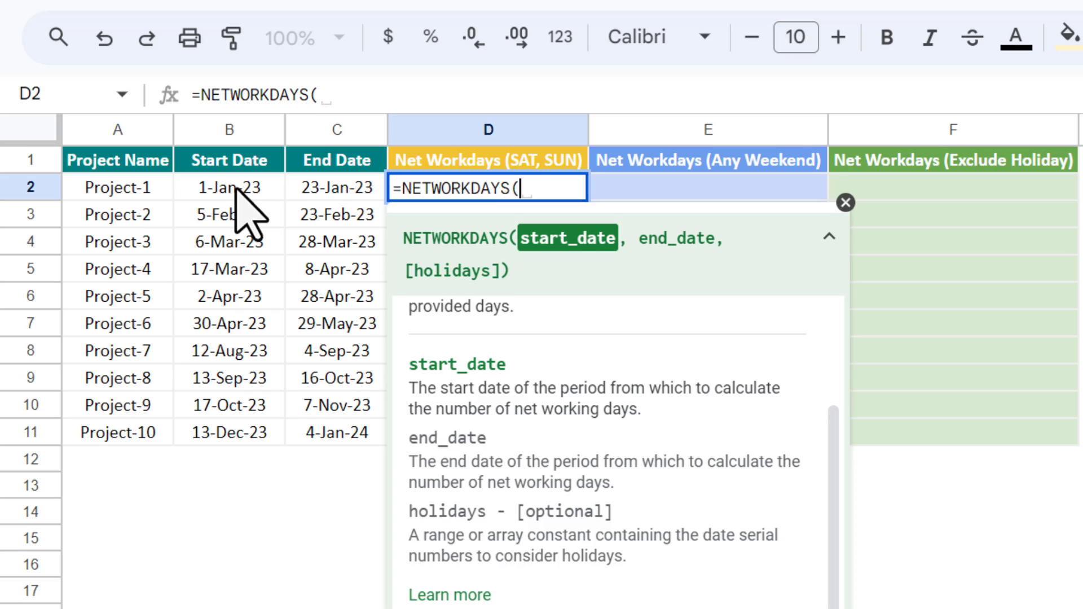
click(237, 191)
text(,)
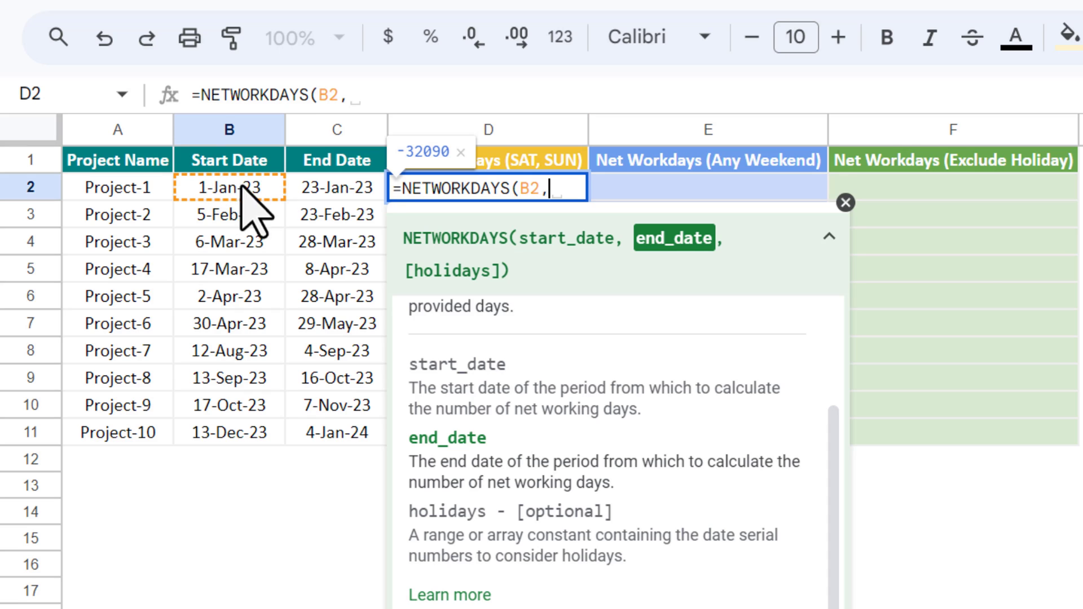
click(351, 190)
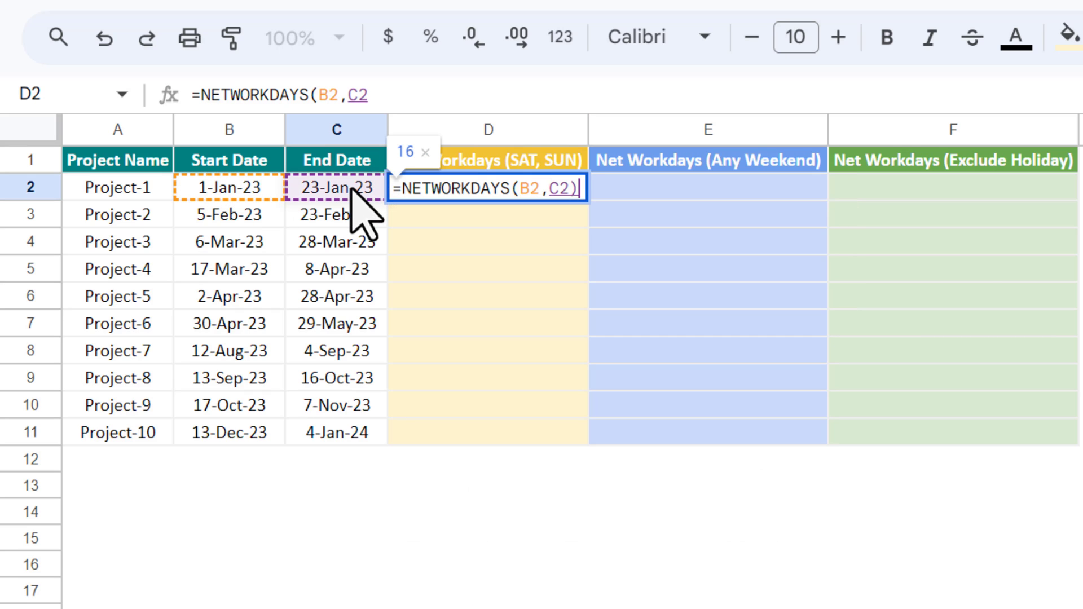
key(Return)
click(581, 193)
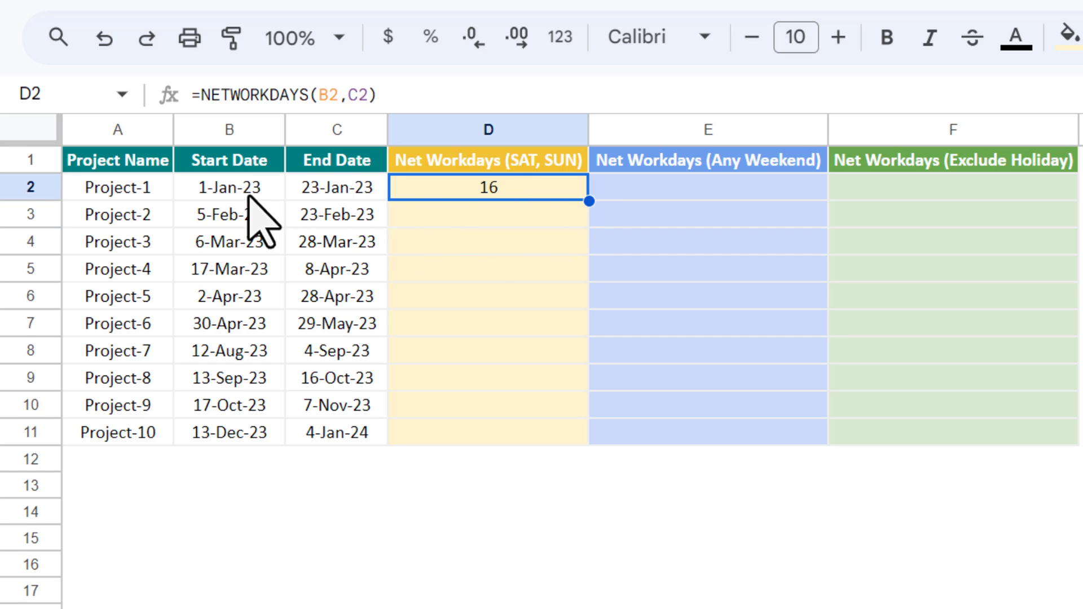
double_click(588, 198)
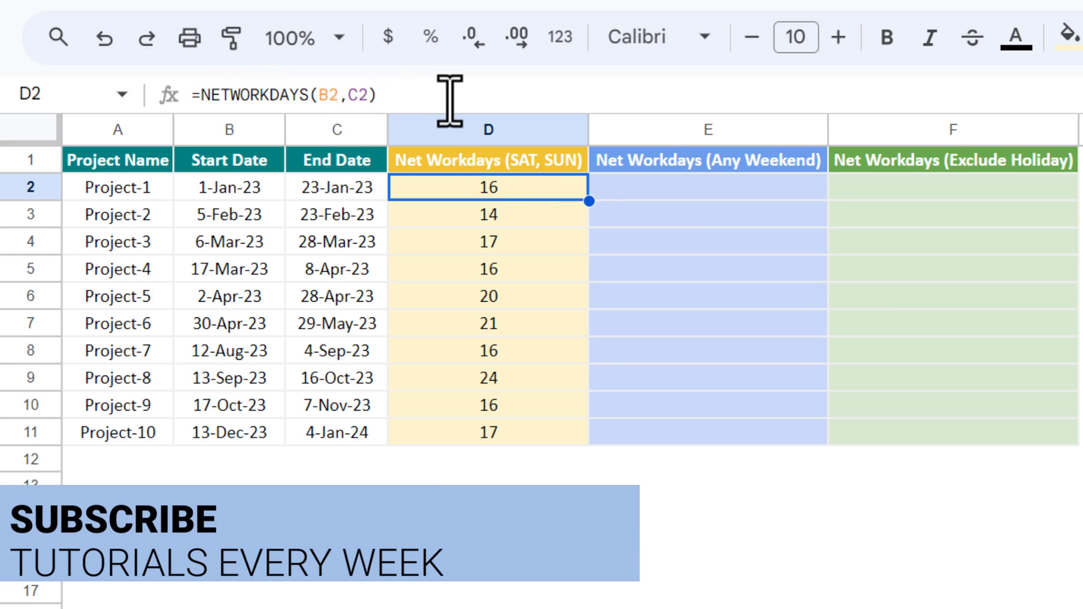
click(646, 187)
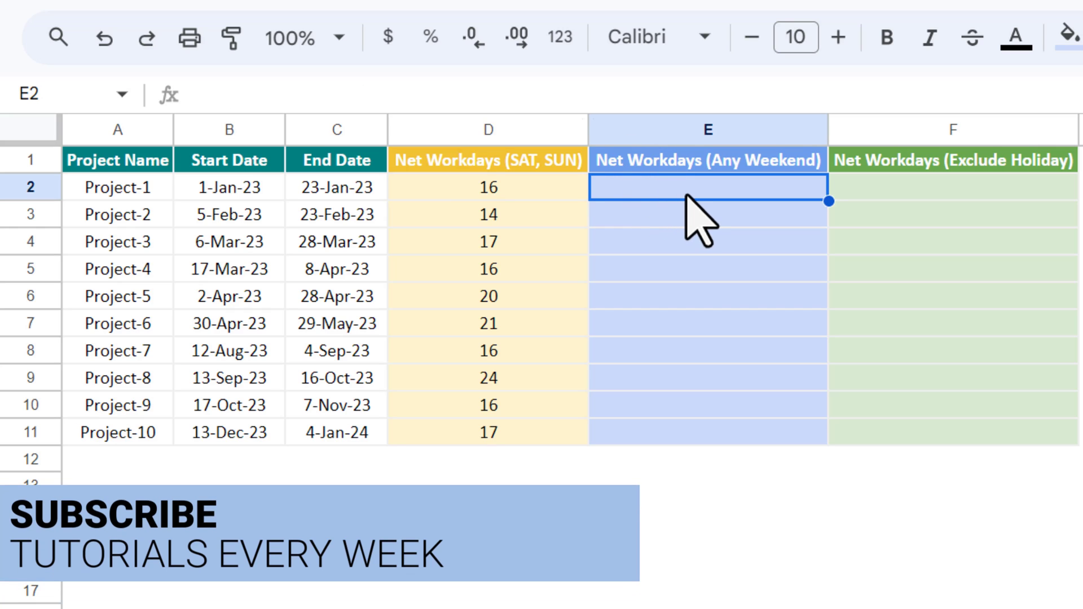
Start a NETWORKDAYS.INTL formula in E2 with B2 and C2 as start and end dates
text(=net)
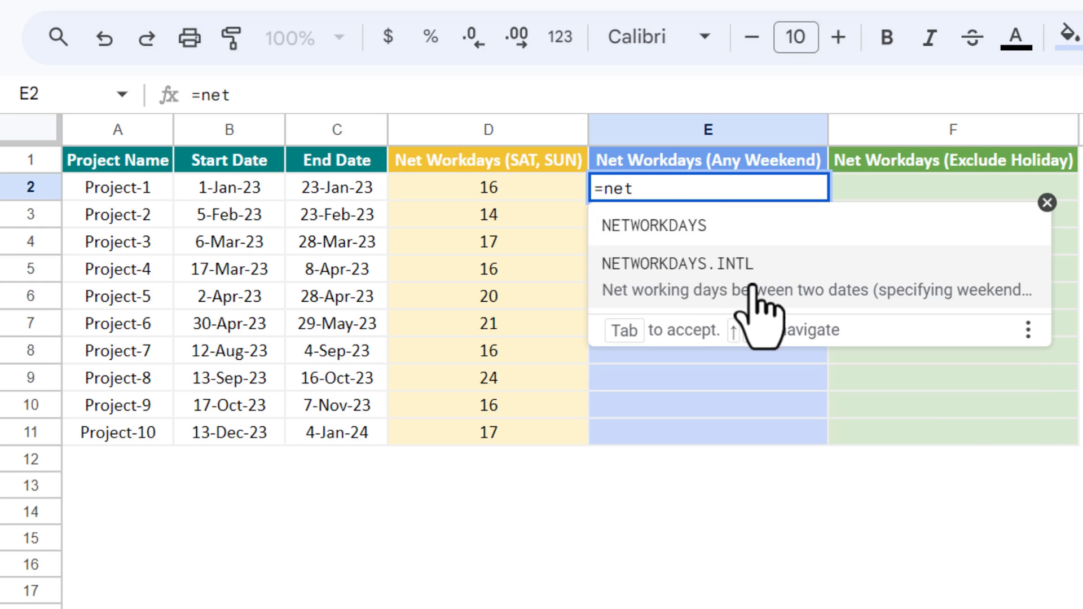
click(778, 289)
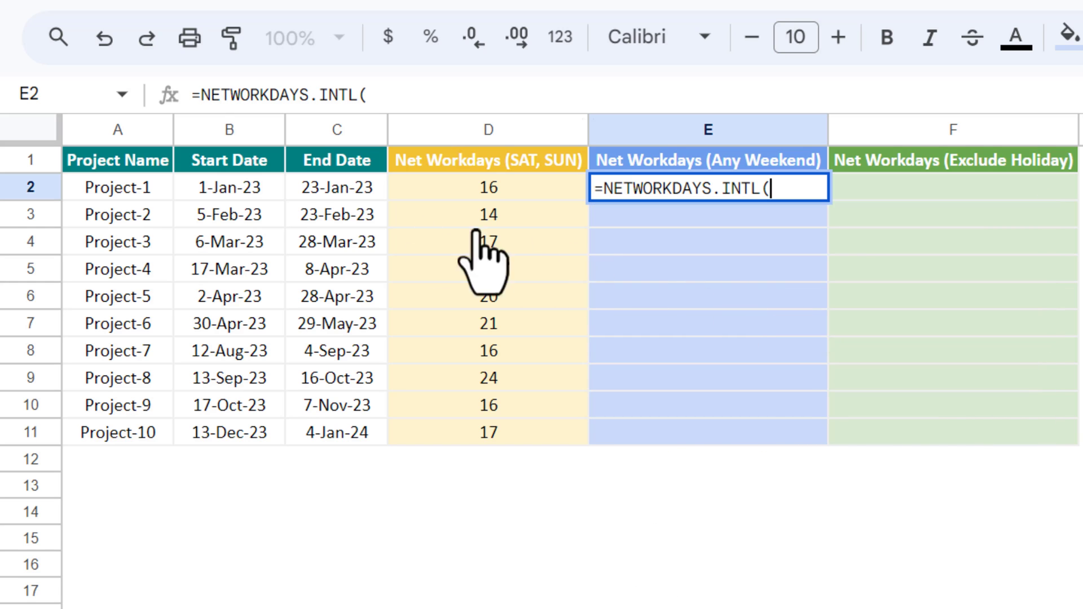
click(249, 182)
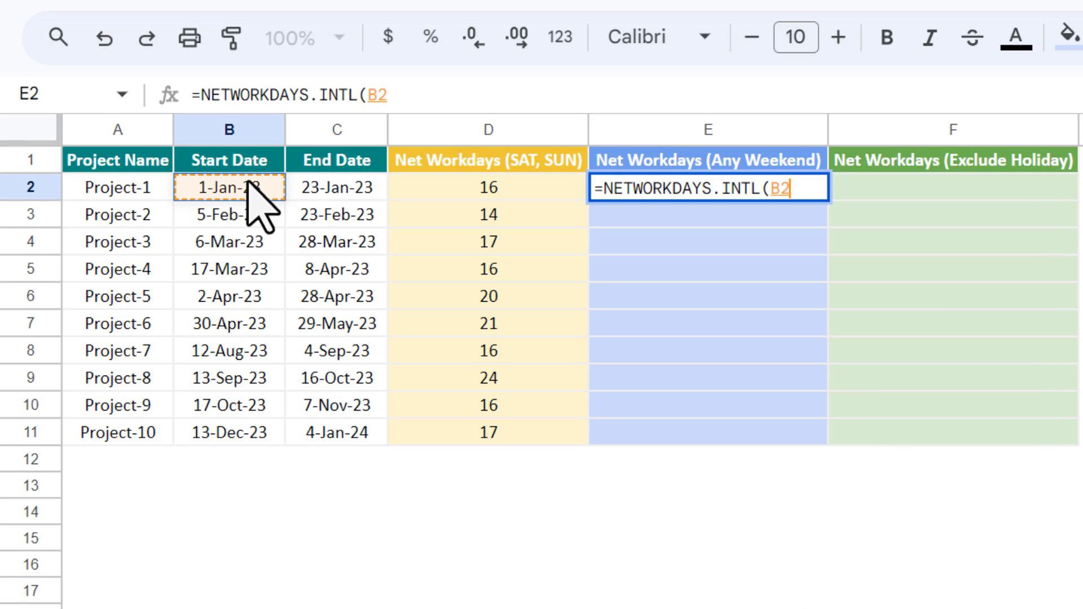
text(,)
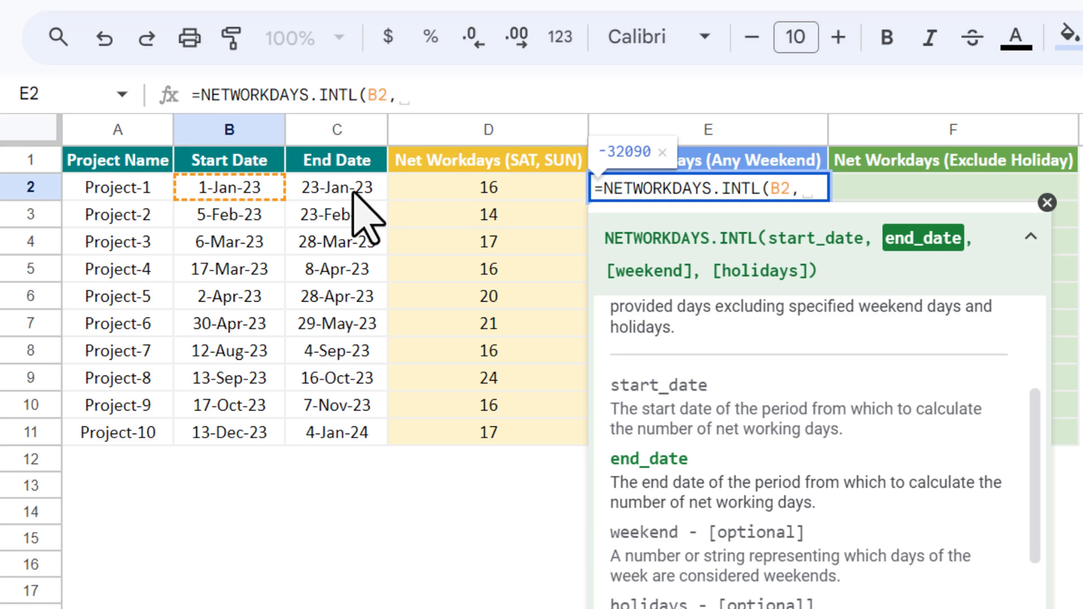
click(354, 192)
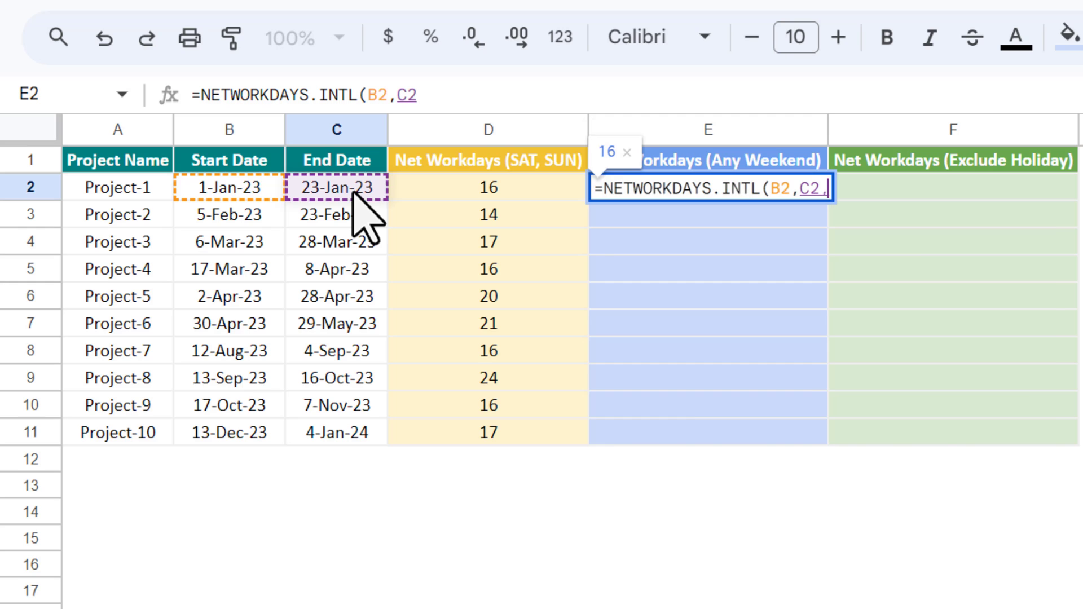
text(,)
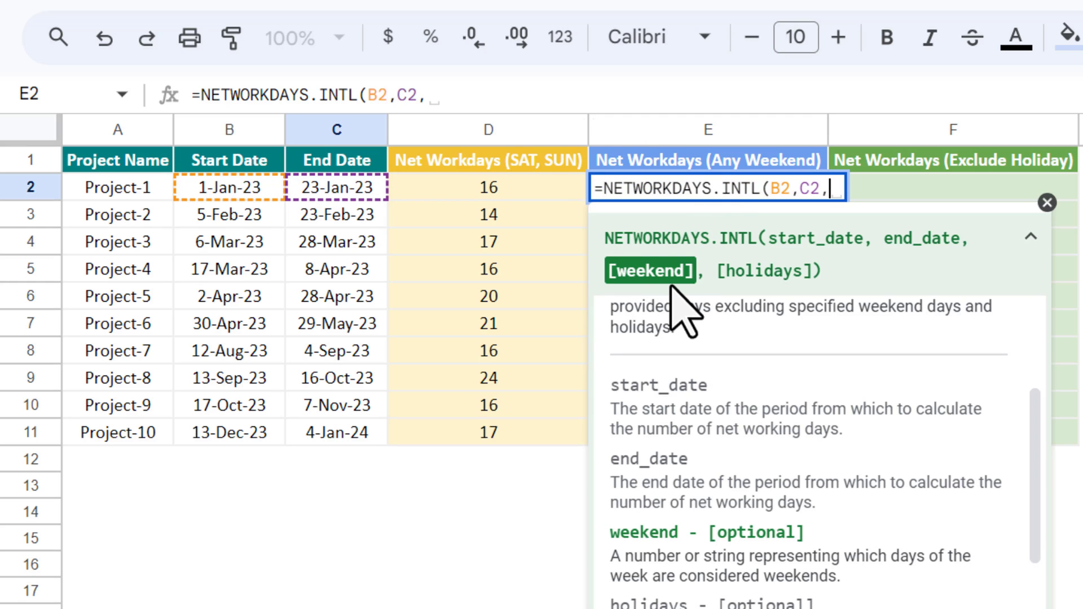
Finish it with the "0000011" Saturday–Sunday weekend string, returning 16
click(574, 88)
text(")
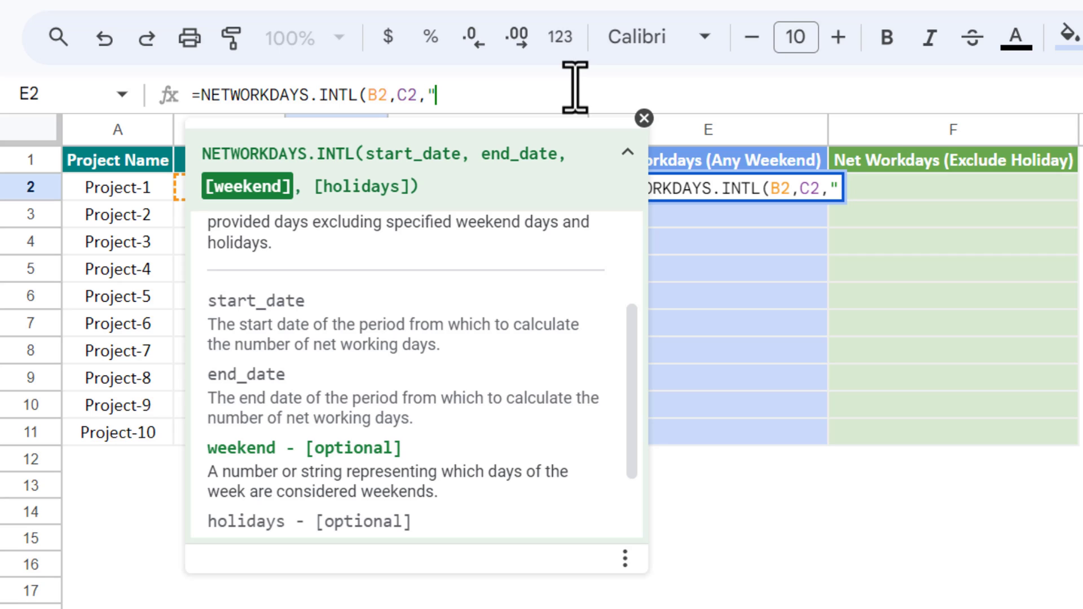
text(00000)
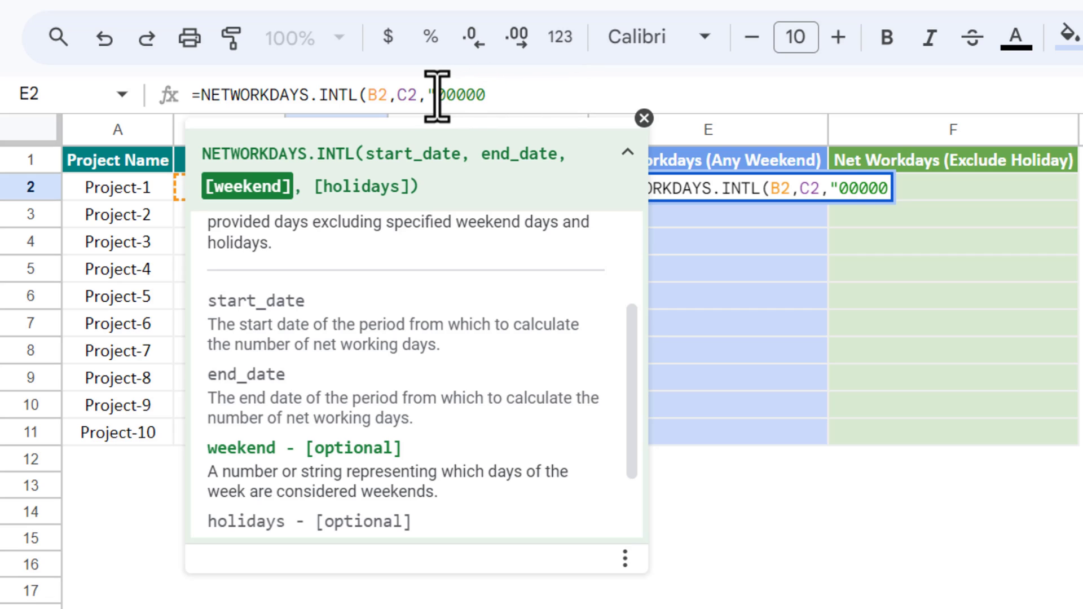
drag(437, 96, 455, 95)
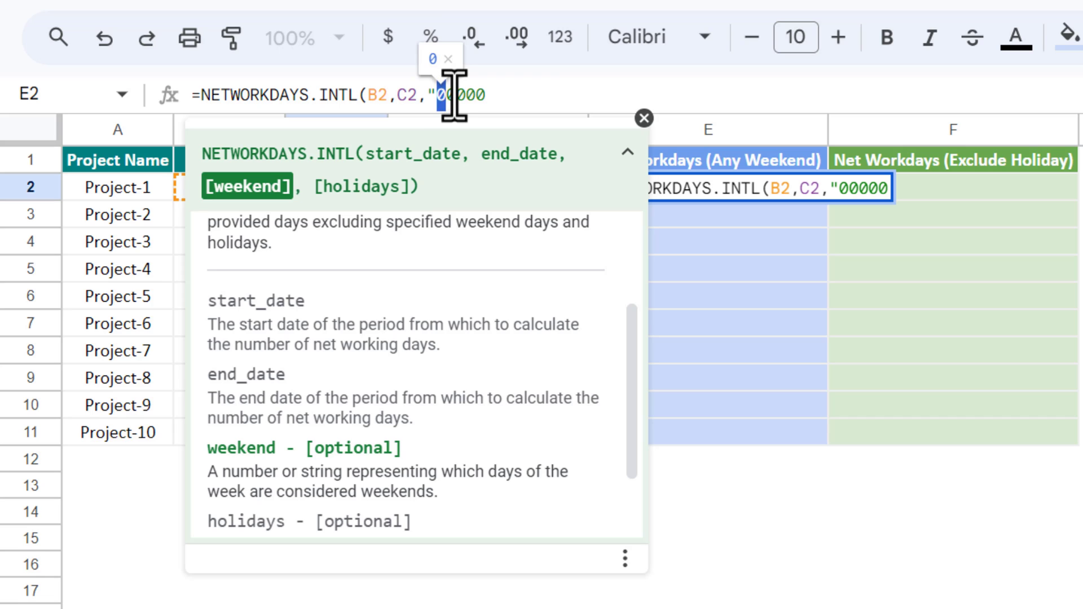
click(454, 95)
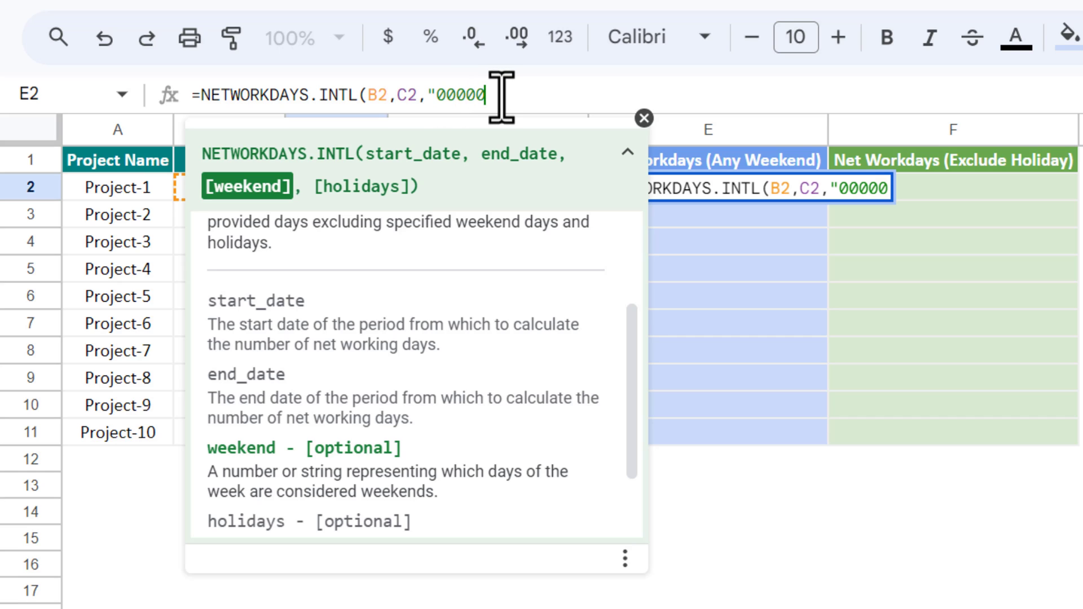
text(11)
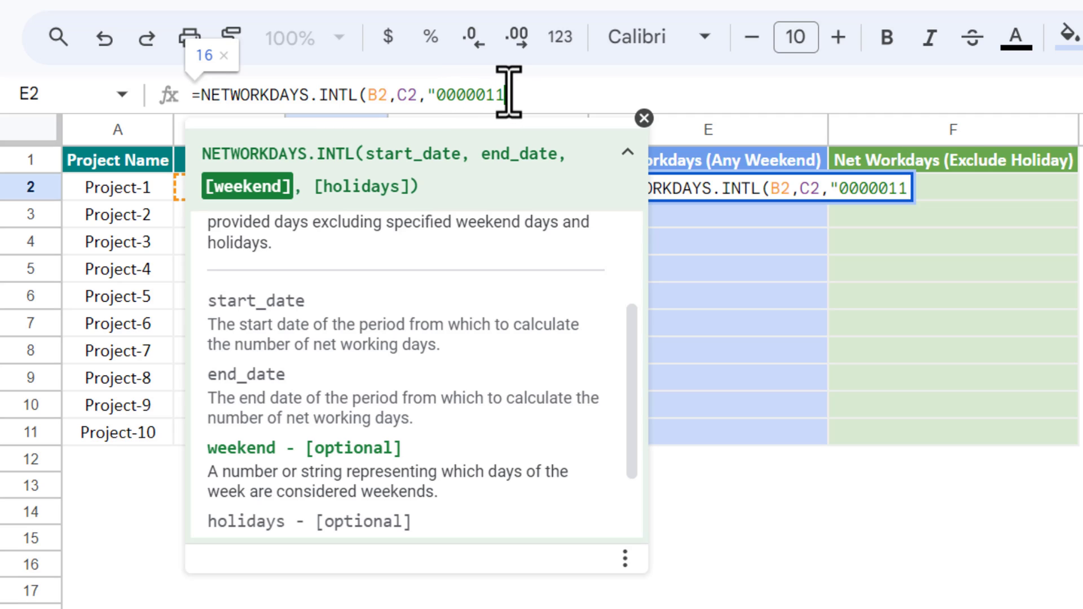
text("))
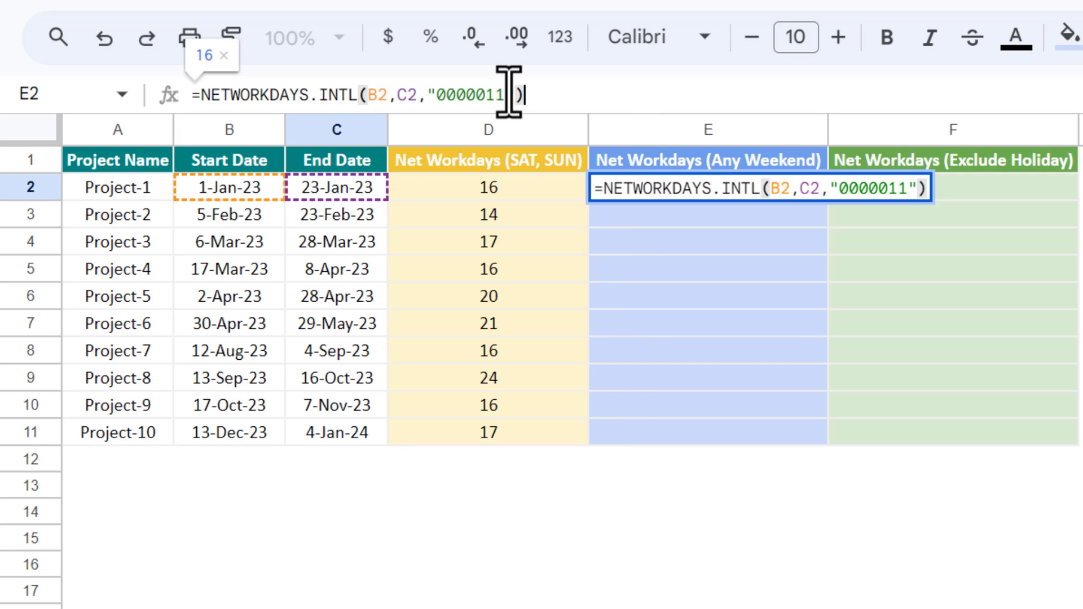
key(Return)
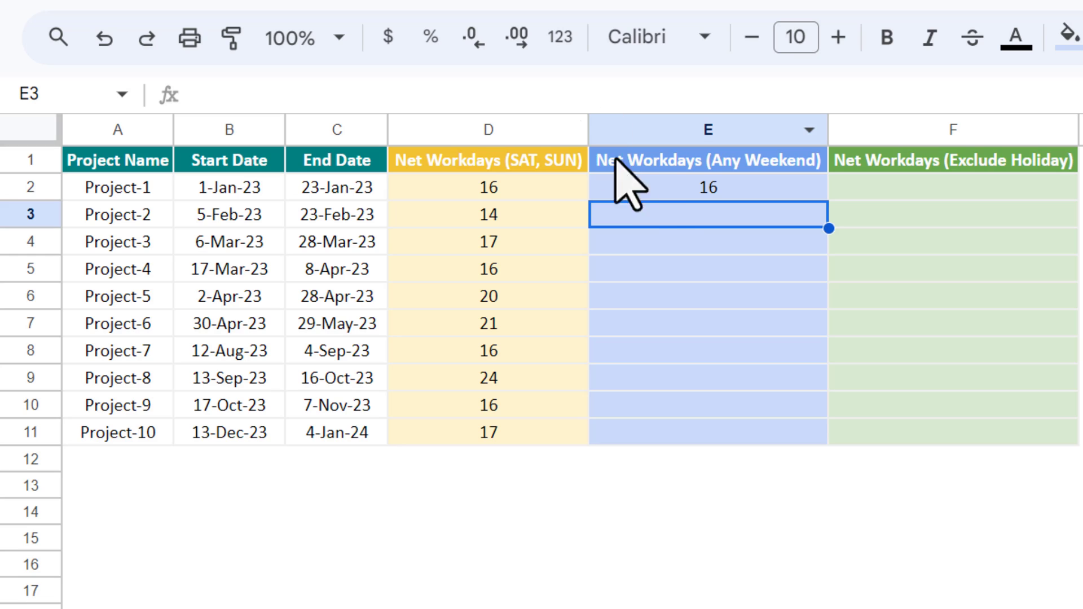
Compare E2's NETWORKDAYS.INTL formula with D2's NETWORKDAYS formula
click(690, 189)
click(513, 192)
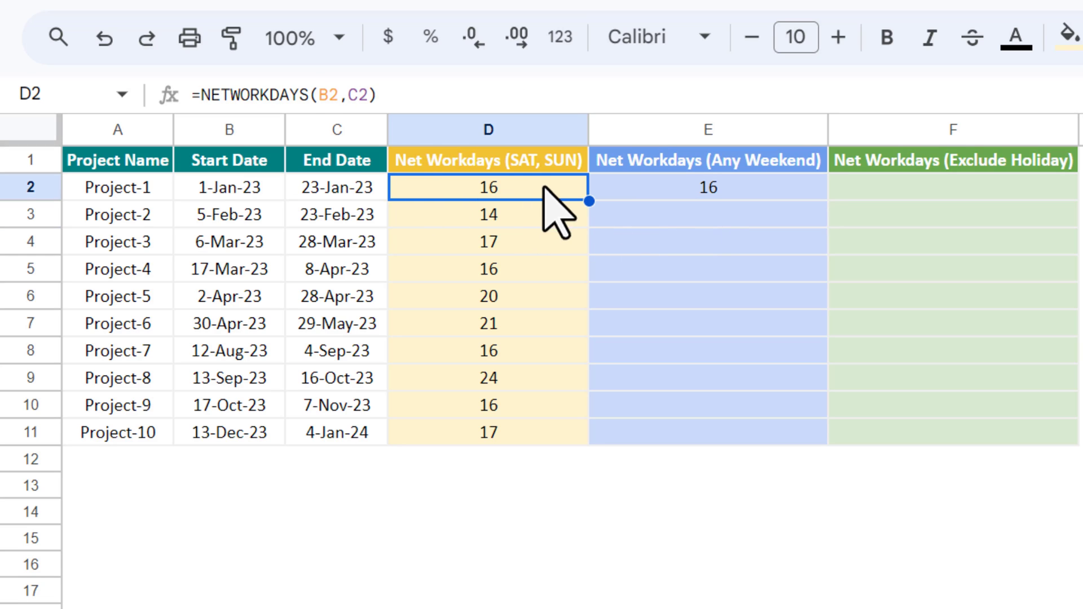
click(677, 164)
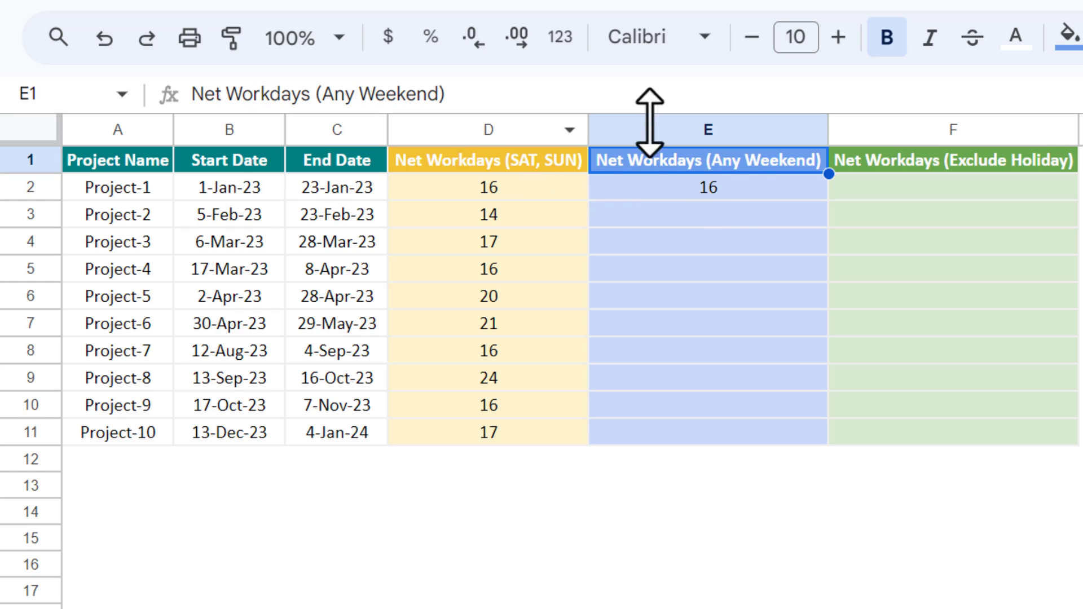
click(728, 189)
Change E2's weekend string to "0000110" (Friday–Saturday) and fill it down to E11
click(502, 94)
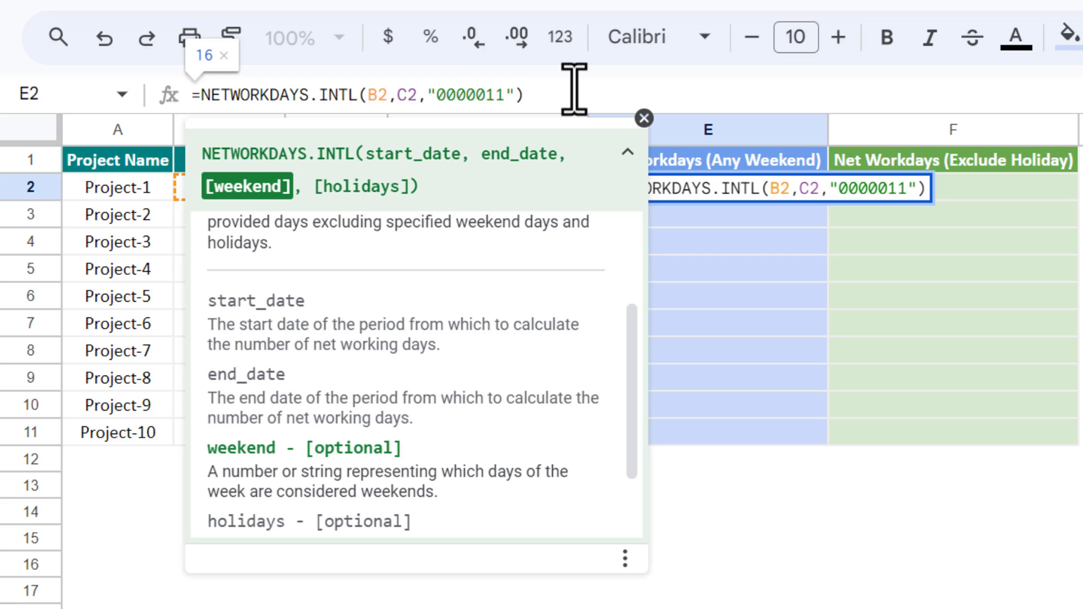
key(shift+Right)
text(1)
key(shift+Left)
text(0)
key(Return)
click(734, 193)
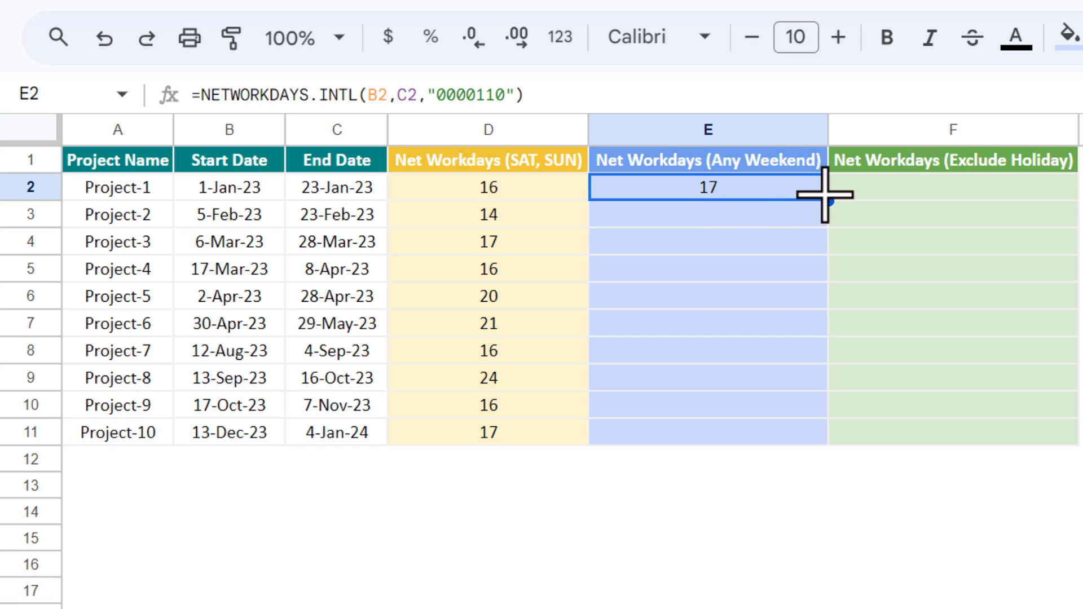
double_click(827, 199)
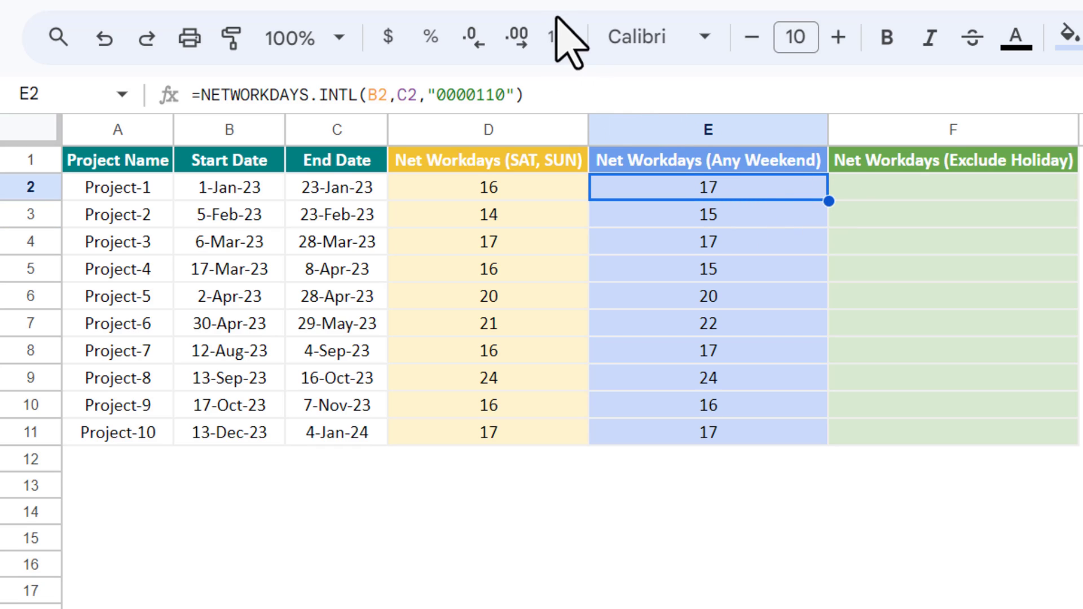
Switch the weekend string to "0000001" (Sunday only) and fill E2:E11 with Ctrl+D
drag(497, 96, 476, 96)
text(00)
key(Delete)
text(1)
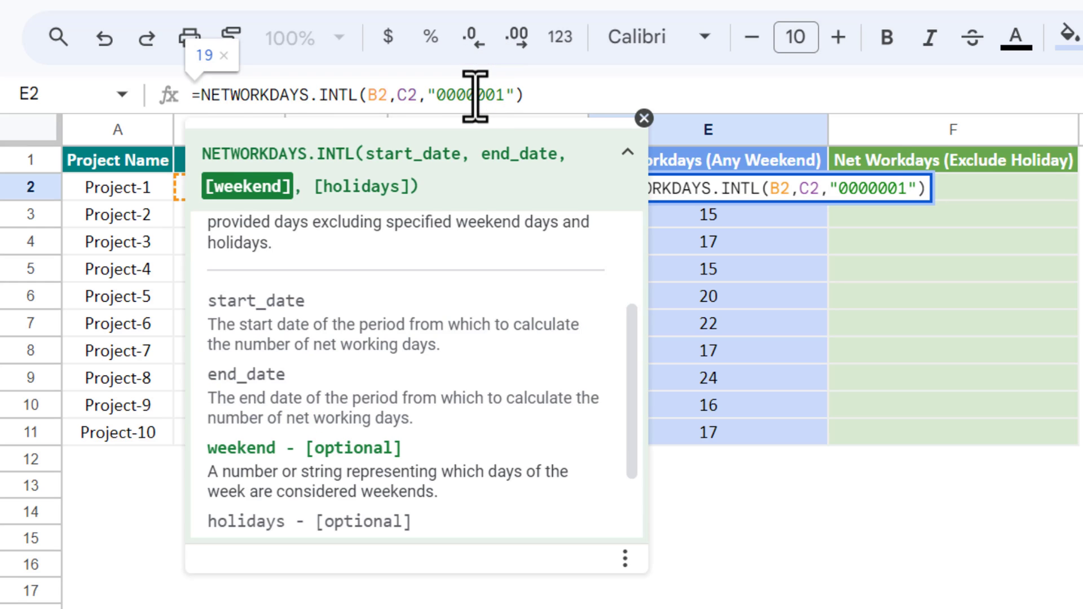
key(Return)
key(Up)
key(ctrl+shift+Down)
key(ctrl+d)
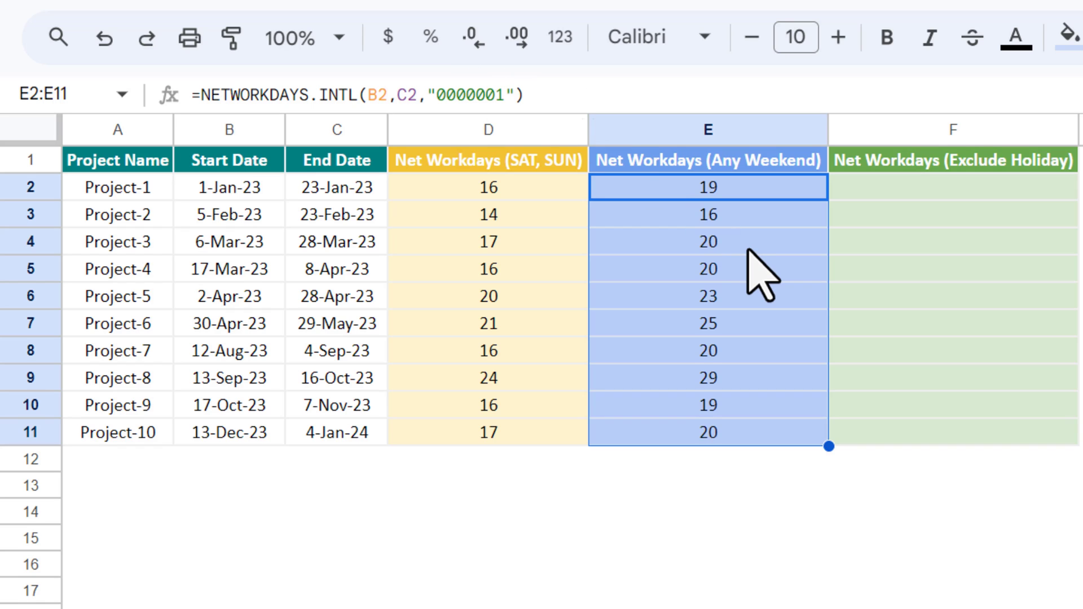
click(881, 184)
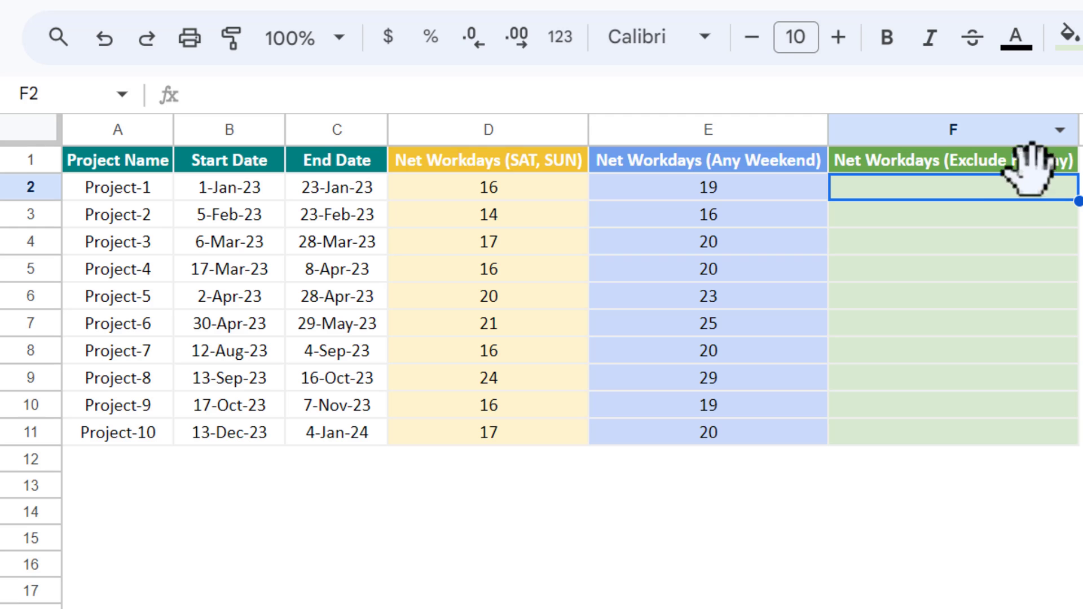
Start NETWORKDAYS.INTL in F2 with B2, C2 and the "1100000" Monday–Tuesday weekend
text(=net)
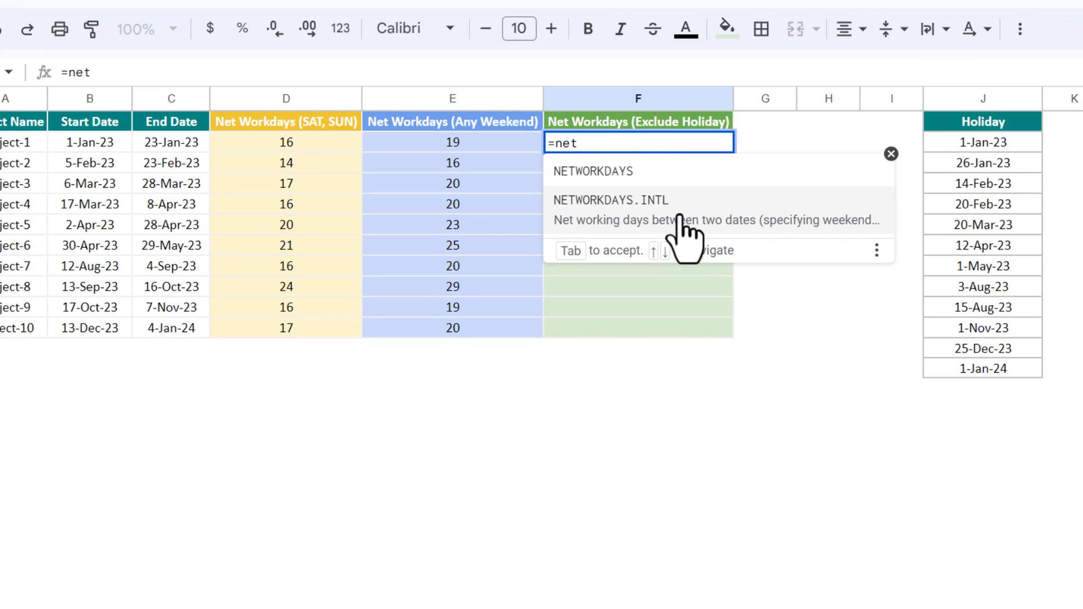
click(677, 221)
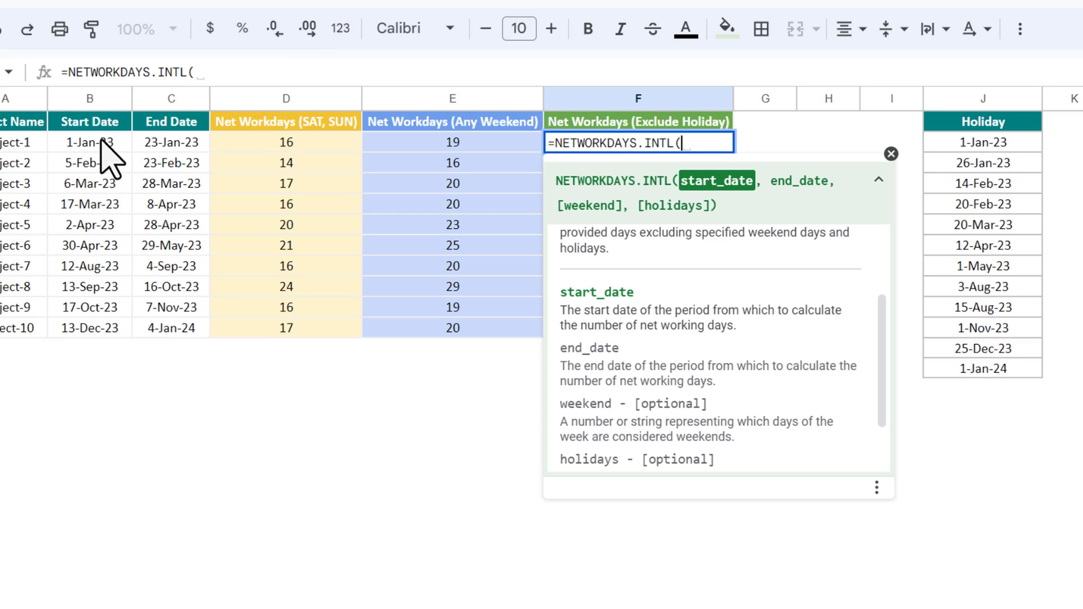
click(109, 158)
text(,)
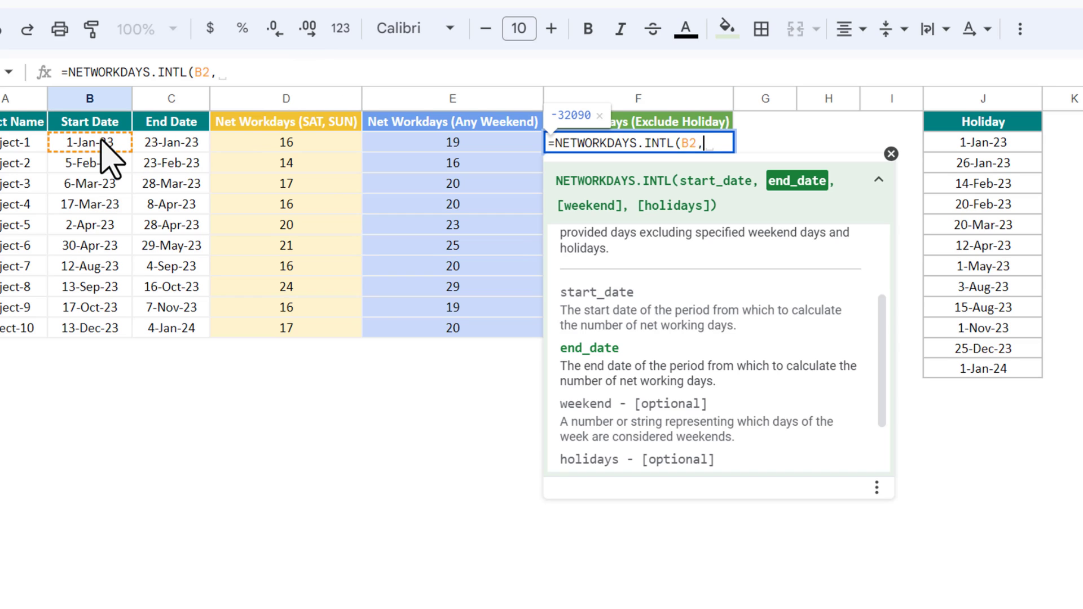
click(161, 158)
text(,)
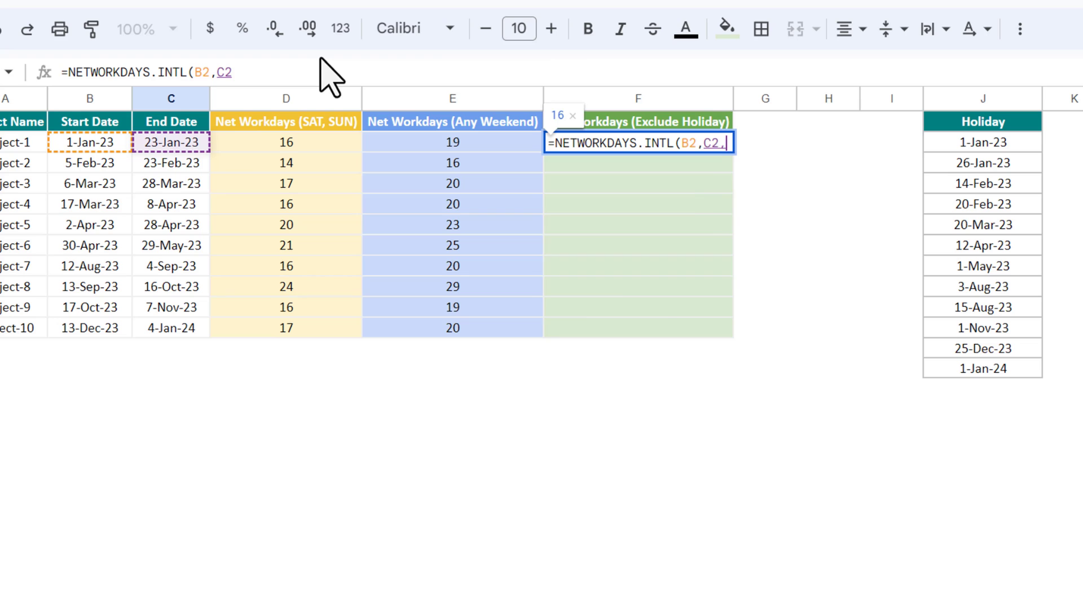
text(")
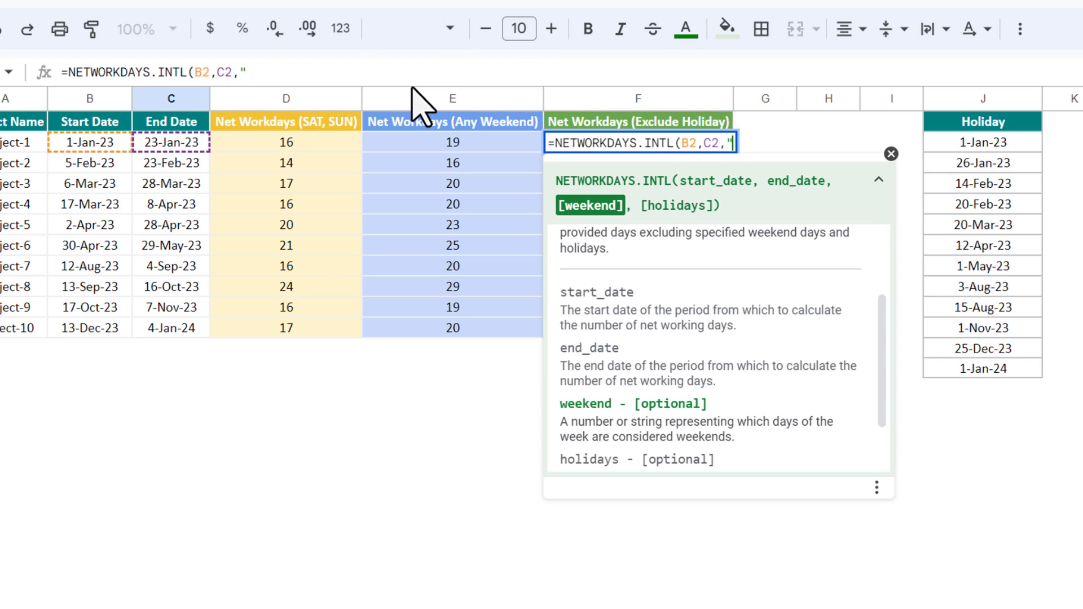
text(1100000)
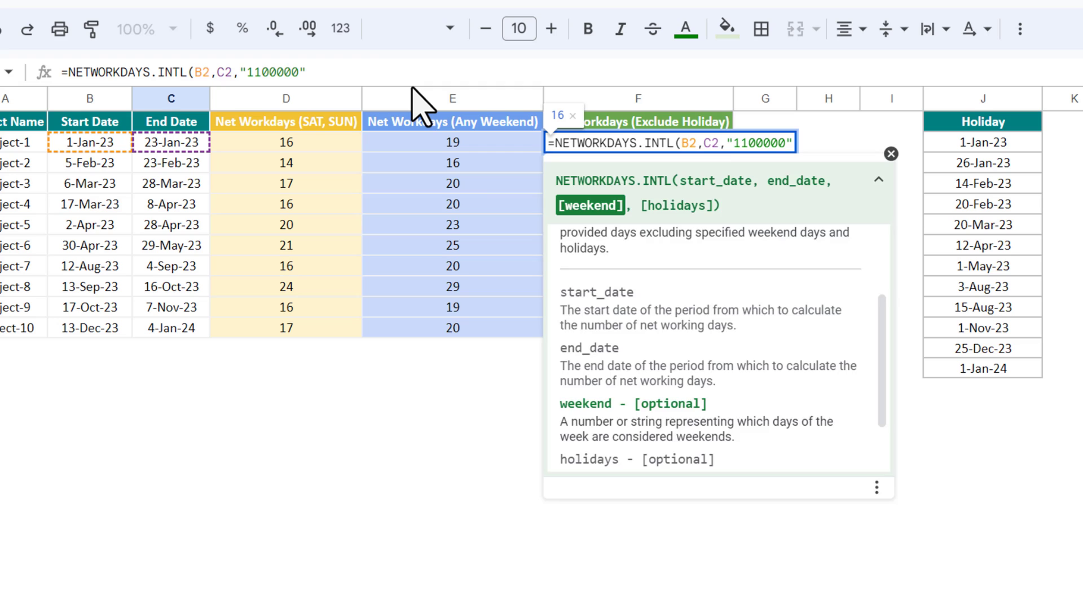
text(",)
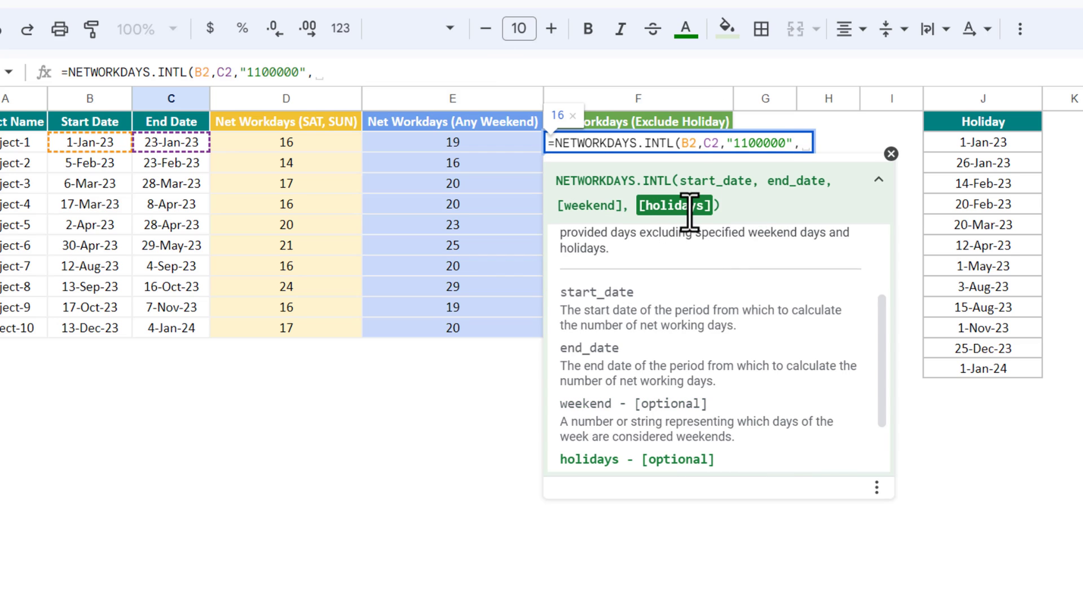
Add the absolute holiday range $J$2:$J$13, commit, and fill F2 down to F11
drag(1001, 144, 999, 183)
drag(997, 225, 1001, 365)
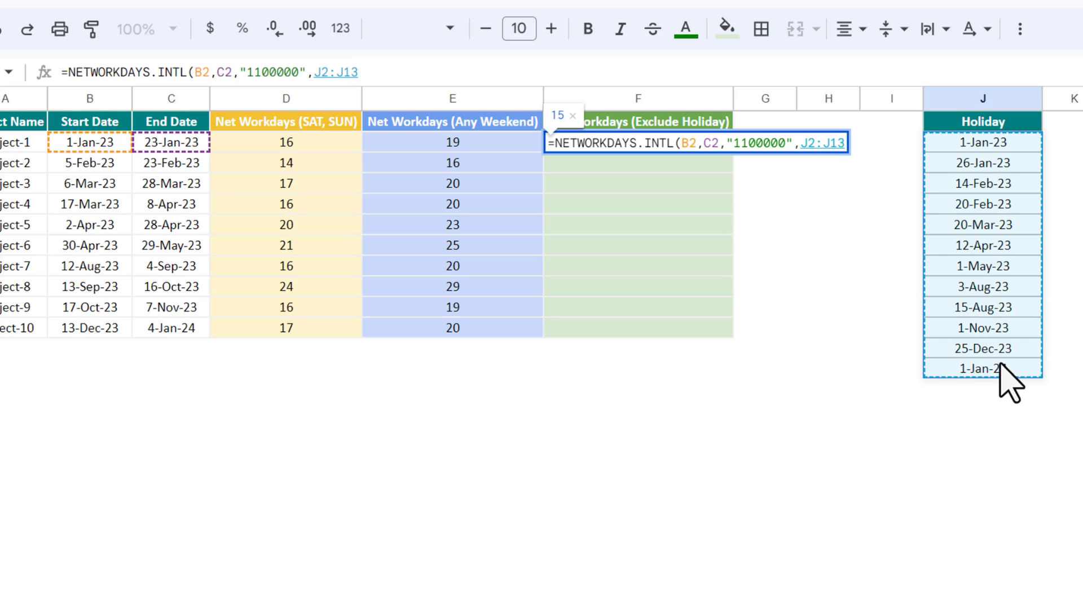
key(F4)
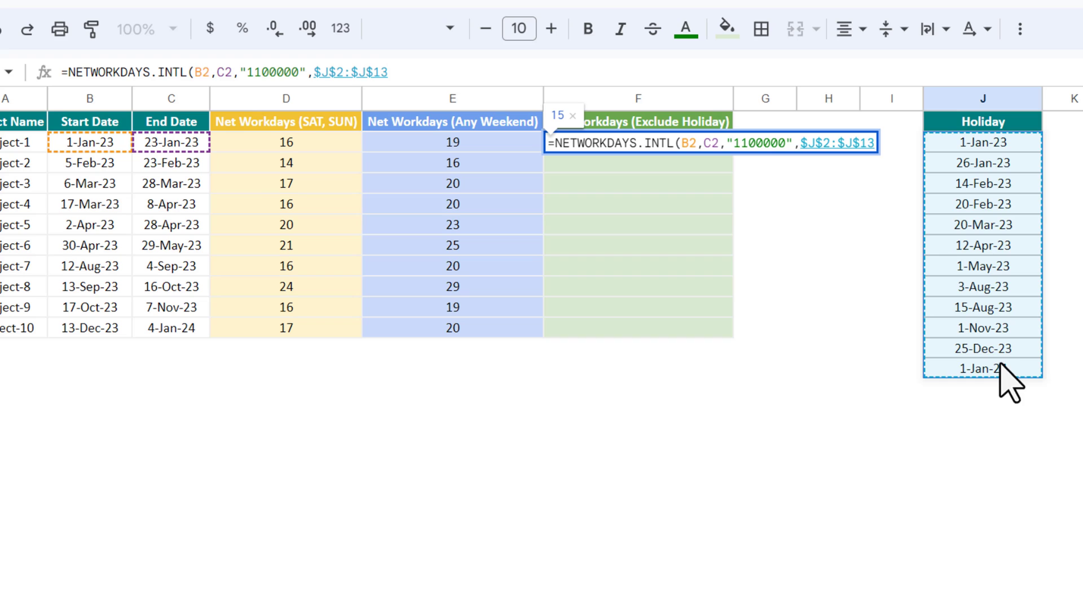
text())
key(Return)
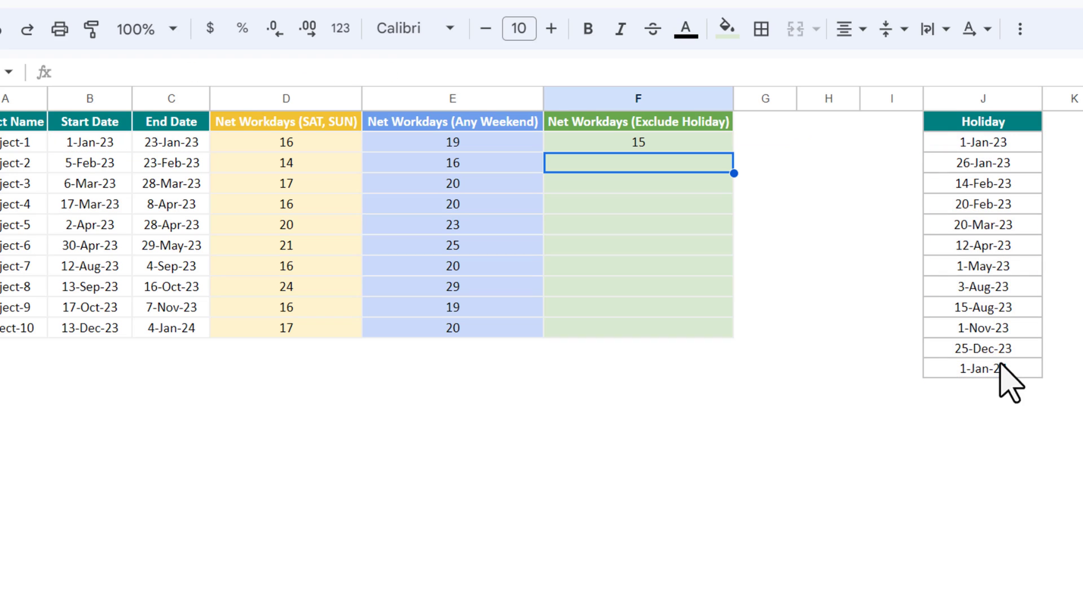
click(693, 143)
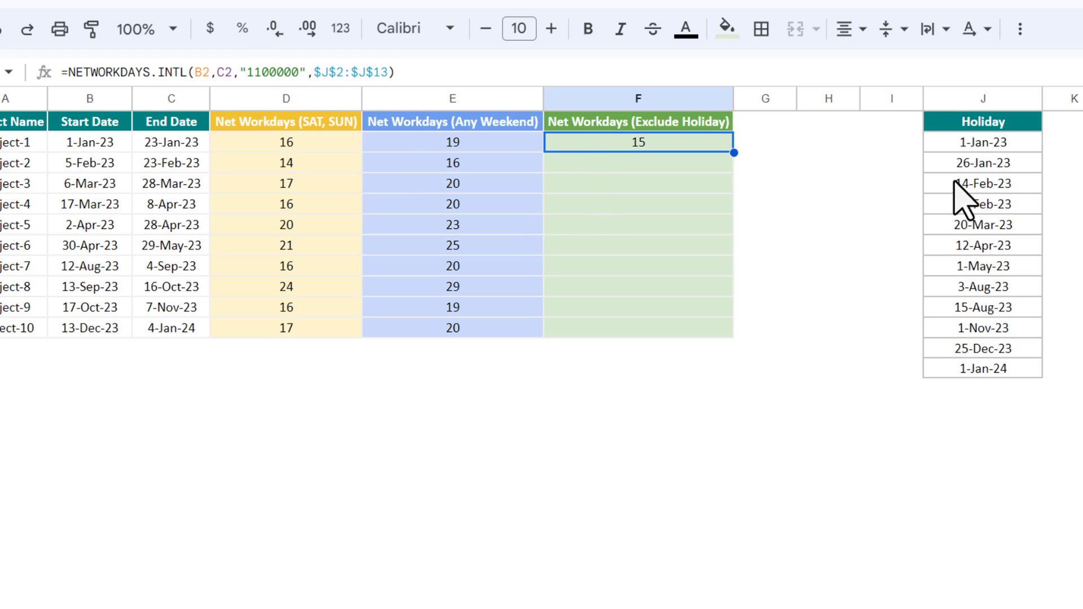
double_click(734, 152)
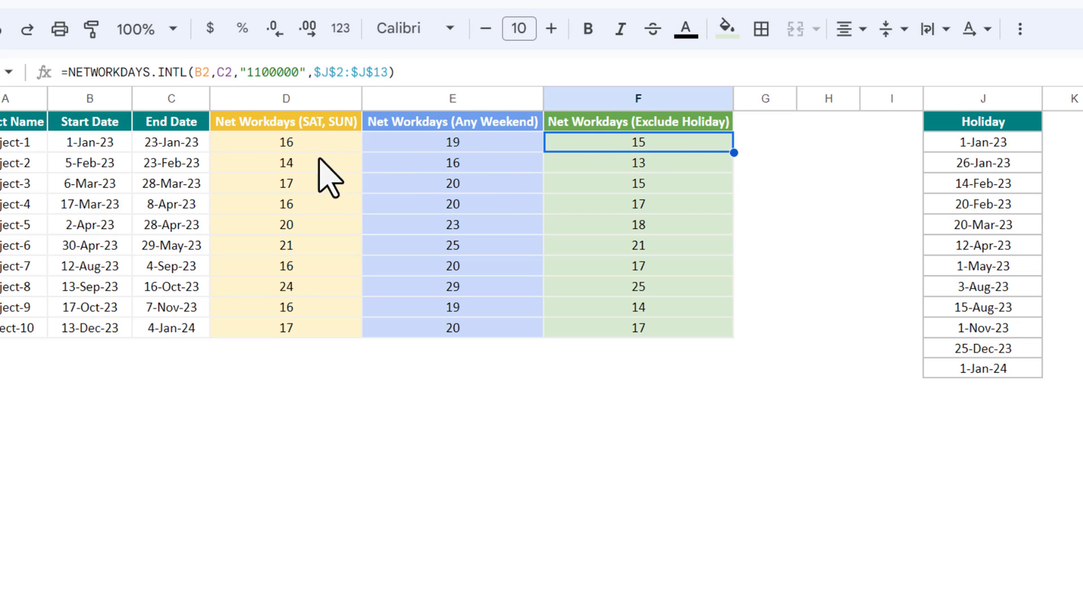